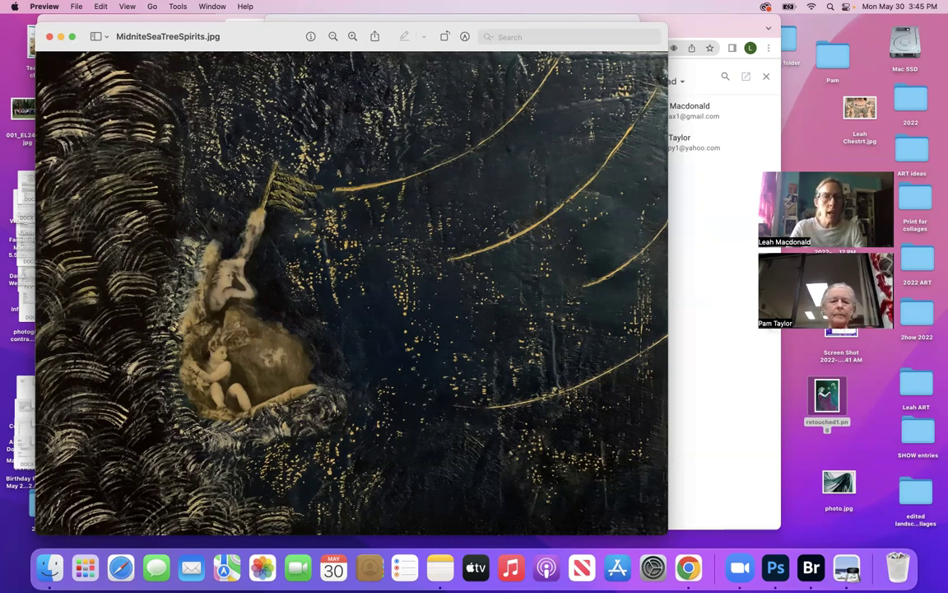
- Capture the MidniteSeaTreeSpirits.jpg painting as a screenshot and open the capture in Photoshop
{"action": "left_click_drag", "start_coordinate": [40, 51], "coordinate": [611, 481]}
{"action": "left_click", "coordinate": [660, 530]}
{"action": "mouse_move", "coordinate": [660, 529]}
{"action": "left_mouse_down"}
{"action": "mouse_move", "coordinate": [766, 461]}
{"action": "mouse_move", "coordinate": [808, 460]}
{"action": "mouse_move", "coordinate": [773, 568]}
{"action": "left_mouse_up"}
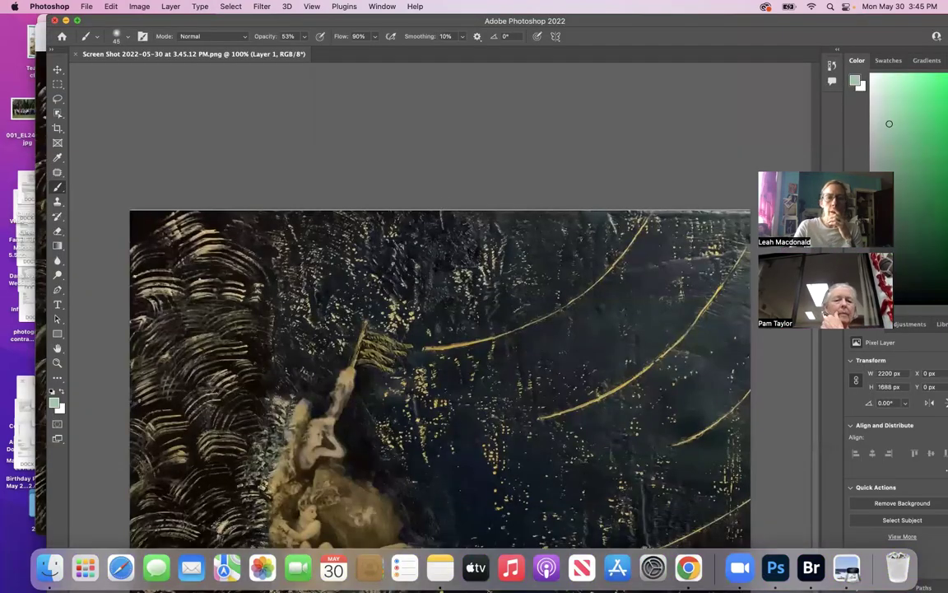
- Sample the dark blue background beside the golden figures as the foreground colour with the Eyedropper
{"action": "key", "text": "super+minus"}
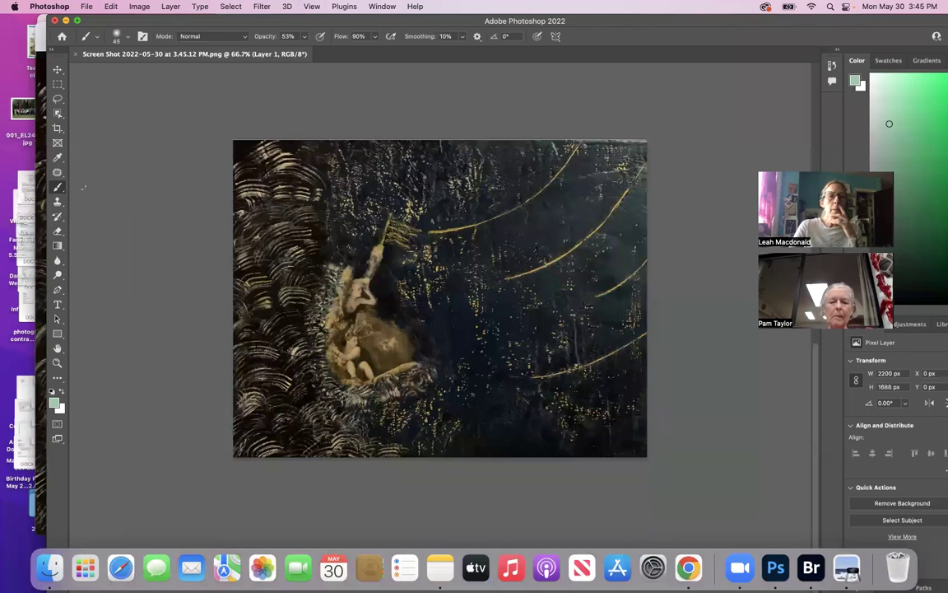
{"action": "left_click", "coordinate": [57, 157]}
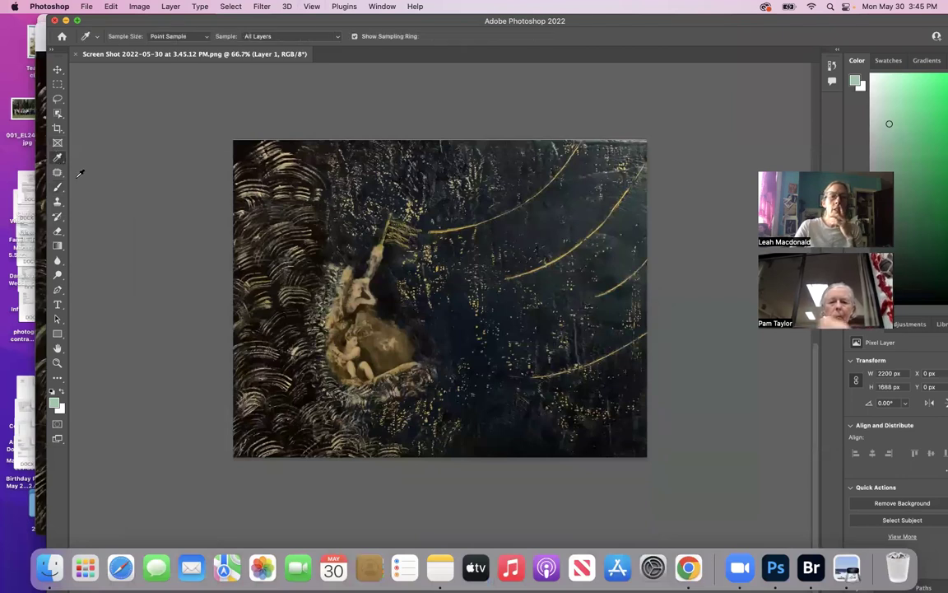
{"action": "left_click", "coordinate": [447, 329]}
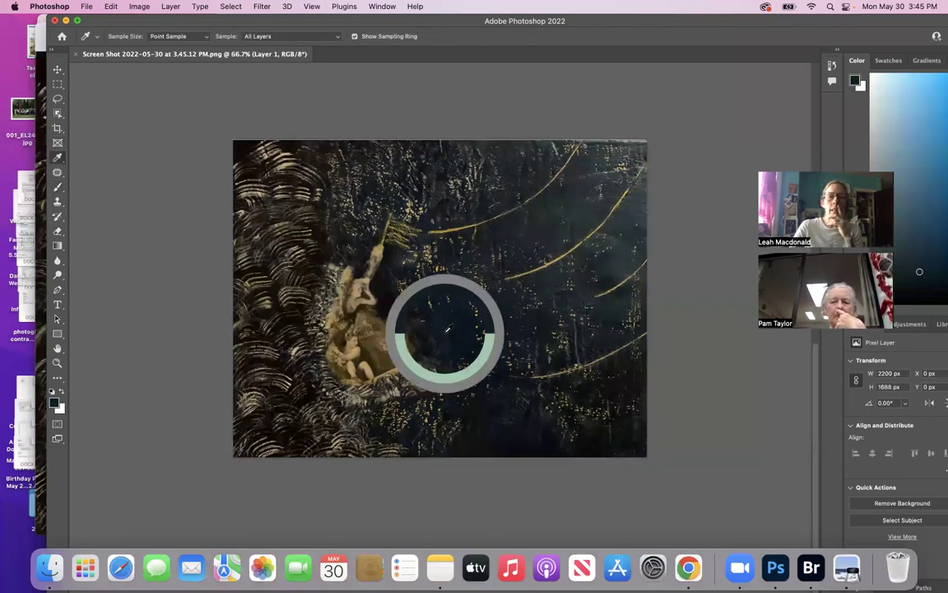
- Paint the sampled dark blue over the bright curved strokes along the painting's left side and upper background with a size 250 Brush
{"action": "left_click", "coordinate": [57, 189]}
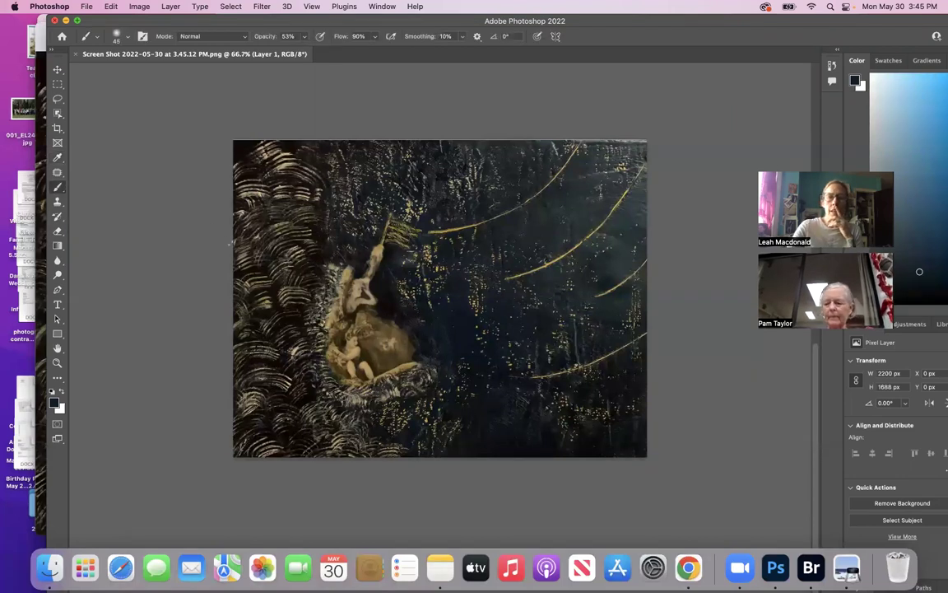
{"action": "key", "text": "bracketright"}
{"action": "key", "text": "bracketright"}
{"action": "key", "text": "bracketright"}
{"action": "key", "text": "bracketright"}
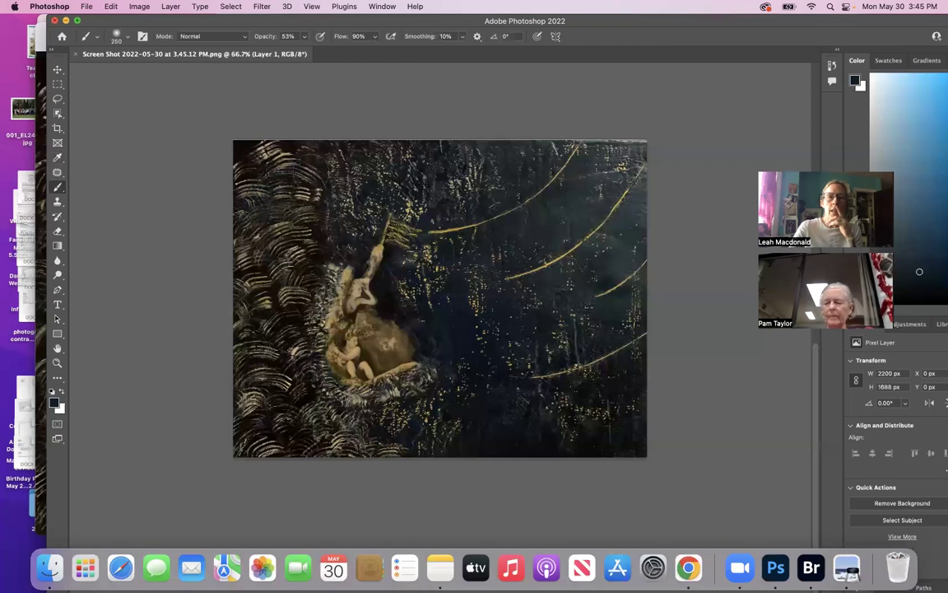
{"action": "mouse_move", "coordinate": [284, 236]}
{"action": "left_mouse_down"}
{"action": "mouse_move", "coordinate": [291, 197]}
{"action": "mouse_move", "coordinate": [329, 149]}
{"action": "mouse_move", "coordinate": [311, 217]}
{"action": "mouse_move", "coordinate": [255, 262]}
{"action": "mouse_move", "coordinate": [221, 256]}
{"action": "mouse_move", "coordinate": [219, 231]}
{"action": "left_mouse_up"}
{"action": "mouse_move", "coordinate": [363, 187]}
{"action": "left_mouse_down"}
{"action": "mouse_move", "coordinate": [382, 179]}
{"action": "mouse_move", "coordinate": [371, 198]}
{"action": "mouse_move", "coordinate": [403, 226]}
{"action": "mouse_move", "coordinate": [416, 196]}
{"action": "mouse_move", "coordinate": [400, 185]}
{"action": "mouse_move", "coordinate": [436, 221]}
{"action": "mouse_move", "coordinate": [527, 140]}
{"action": "left_mouse_up"}
{"action": "mouse_move", "coordinate": [406, 258]}
{"action": "left_mouse_down"}
{"action": "mouse_move", "coordinate": [380, 315]}
{"action": "mouse_move", "coordinate": [387, 262]}
{"action": "left_mouse_up"}
{"action": "mouse_move", "coordinate": [272, 277]}
{"action": "left_mouse_down"}
{"action": "mouse_move", "coordinate": [293, 279]}
{"action": "mouse_move", "coordinate": [294, 239]}
{"action": "mouse_move", "coordinate": [301, 248]}
{"action": "mouse_move", "coordinate": [411, 230]}
{"action": "mouse_move", "coordinate": [576, 169]}
{"action": "left_mouse_up"}
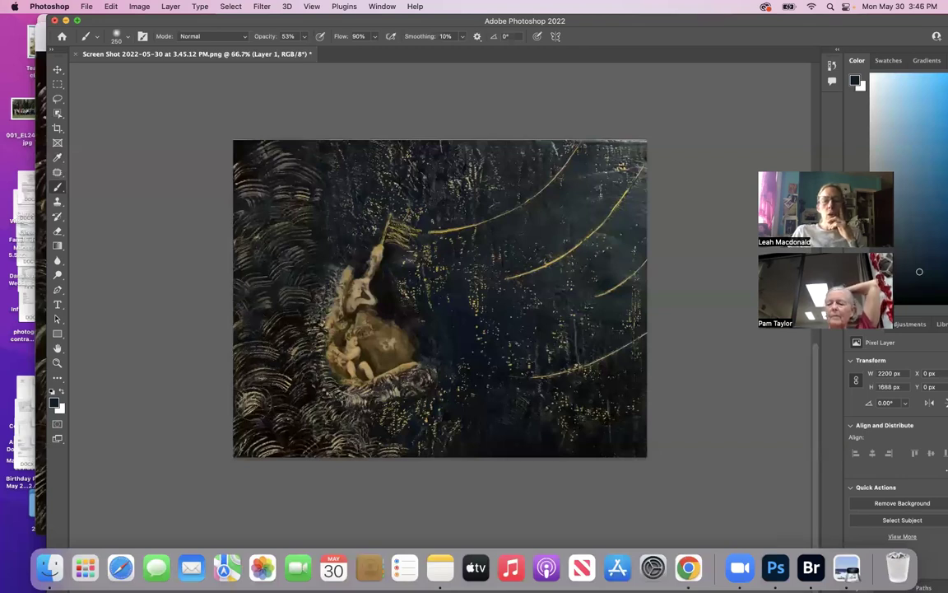
{"action": "mouse_move", "coordinate": [350, 383]}
{"action": "left_mouse_down"}
{"action": "mouse_move", "coordinate": [280, 342]}
{"action": "mouse_move", "coordinate": [289, 312]}
{"action": "mouse_move", "coordinate": [247, 359]}
{"action": "mouse_move", "coordinate": [256, 392]}
{"action": "mouse_move", "coordinate": [247, 408]}
{"action": "left_mouse_up"}
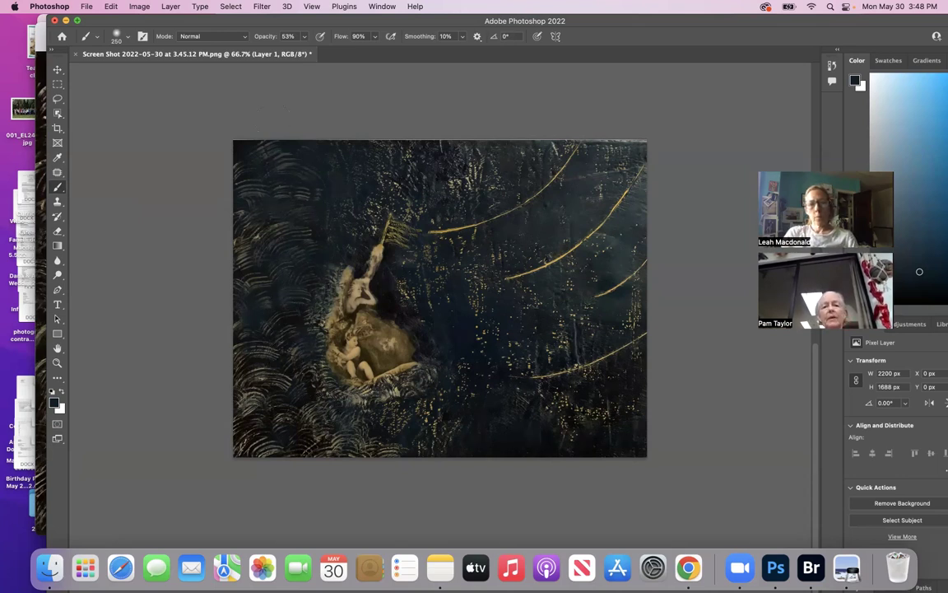
- Save the retouched image on the Desktop as retouched2.png in PNG format
{"action": "left_click", "coordinate": [84, 7]}
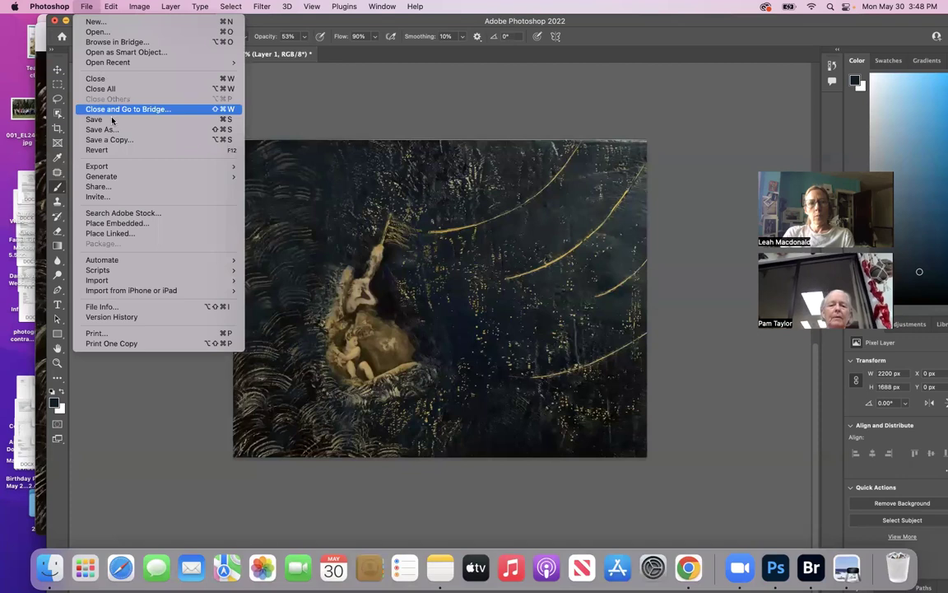
{"action": "left_click", "coordinate": [102, 129]}
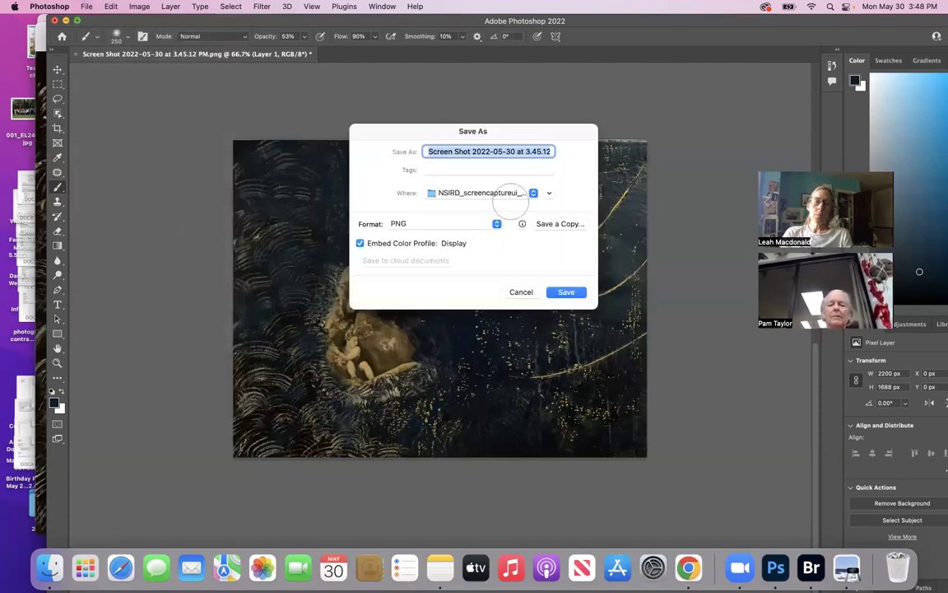
{"action": "type", "text": "t"}
{"action": "type", "text": "etouche"}
{"action": "type", "text": "d2.png"}
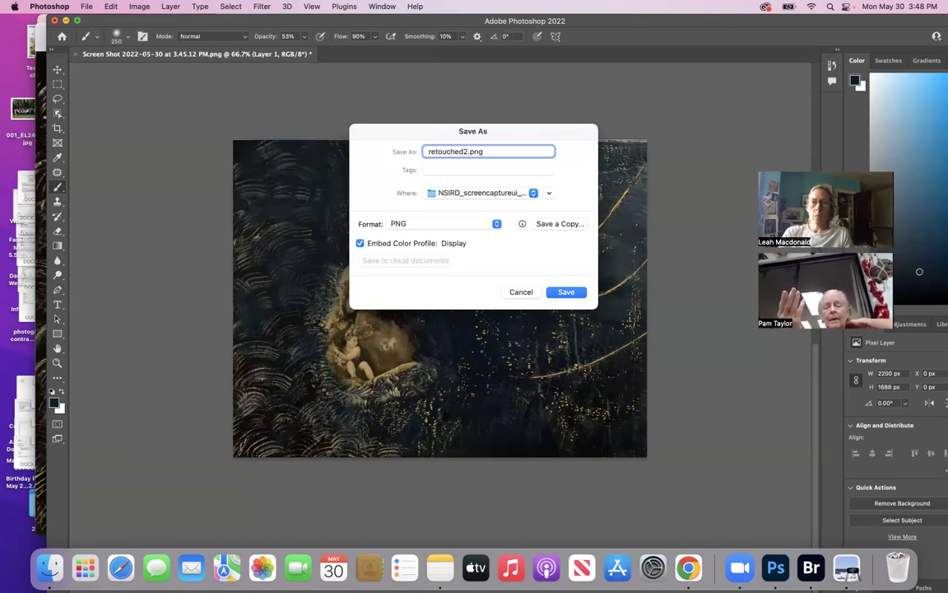
{"action": "left_click", "coordinate": [531, 193]}
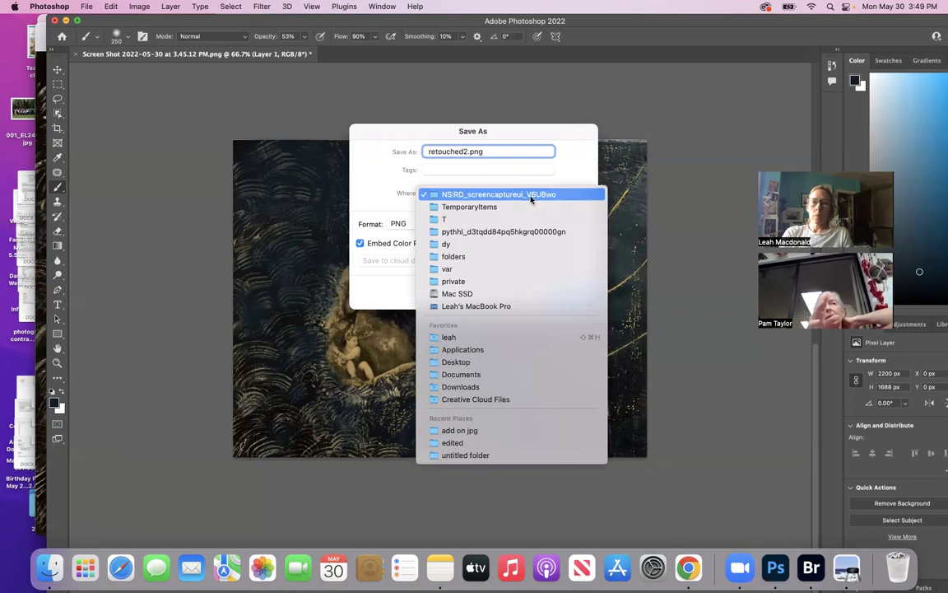
{"action": "left_click", "coordinate": [489, 362]}
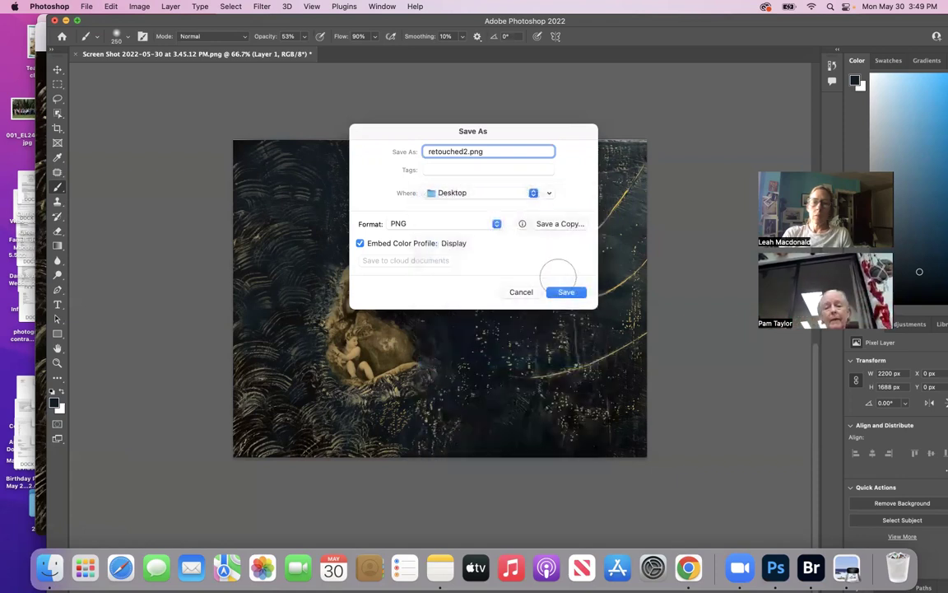
{"action": "left_click", "coordinate": [566, 291]}
- Dab more dark blue over the curved strokes on the painting's left side and save the file
{"action": "left_click", "coordinate": [275, 206]}
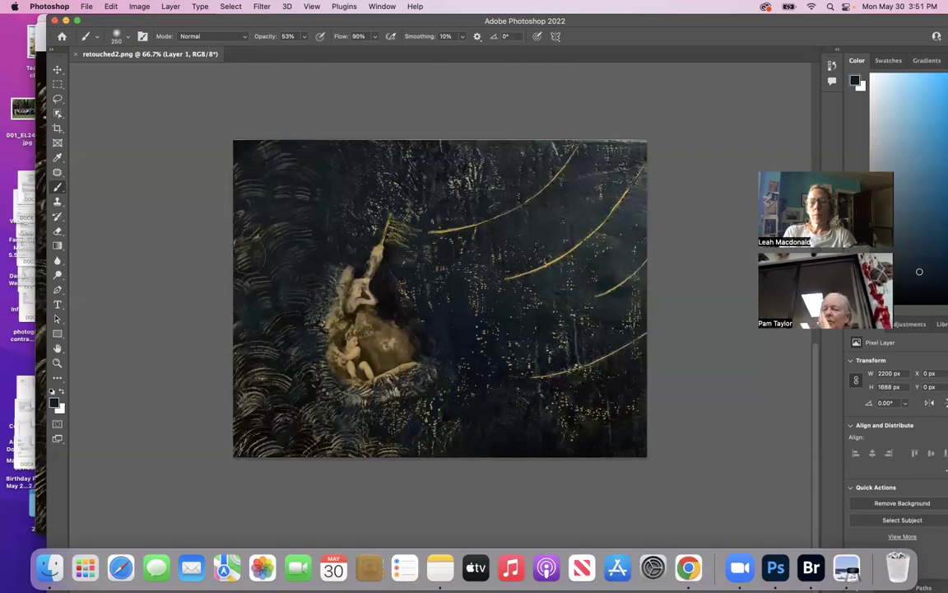
{"action": "left_click", "coordinate": [288, 251]}
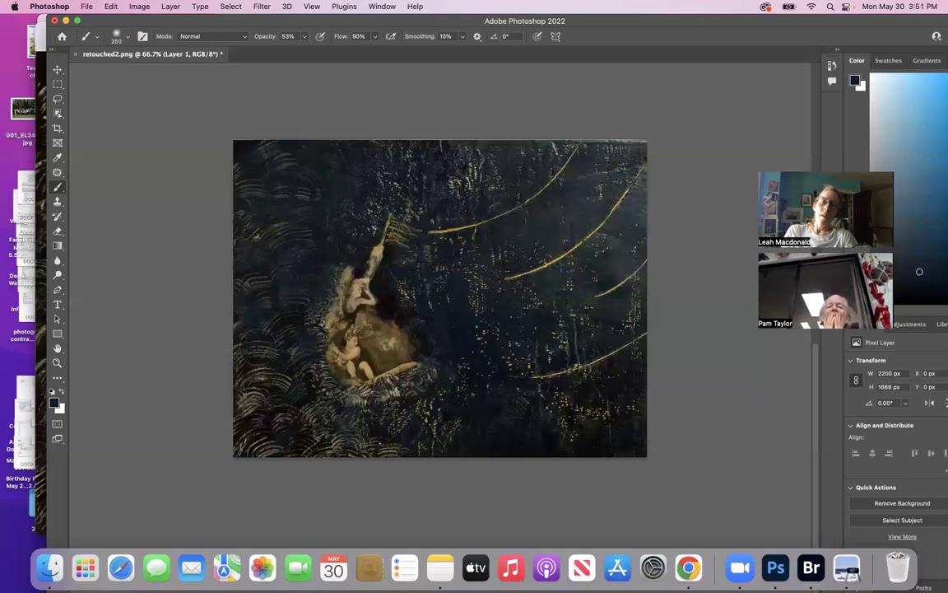
{"action": "left_click", "coordinate": [87, 8]}
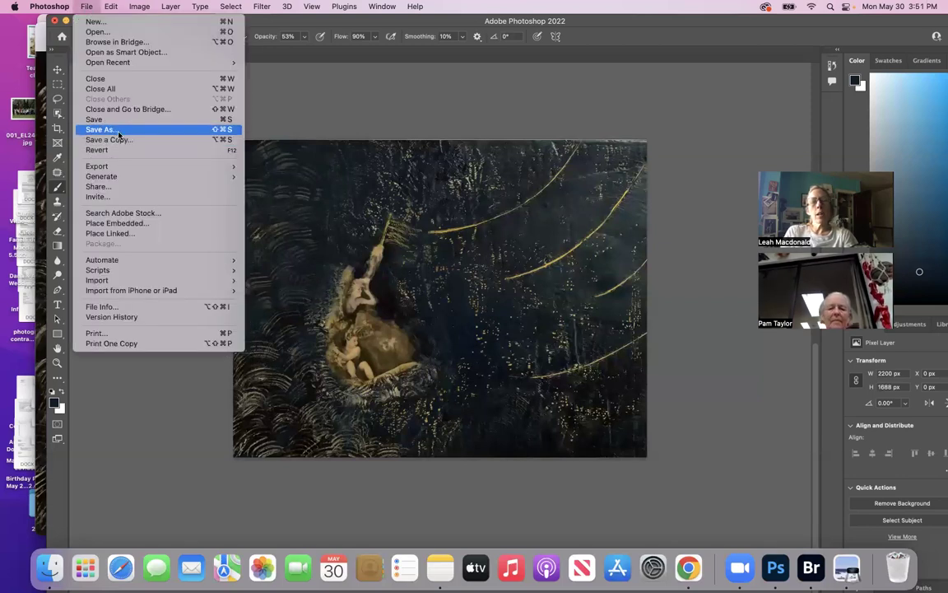
{"action": "left_click", "coordinate": [116, 120]}
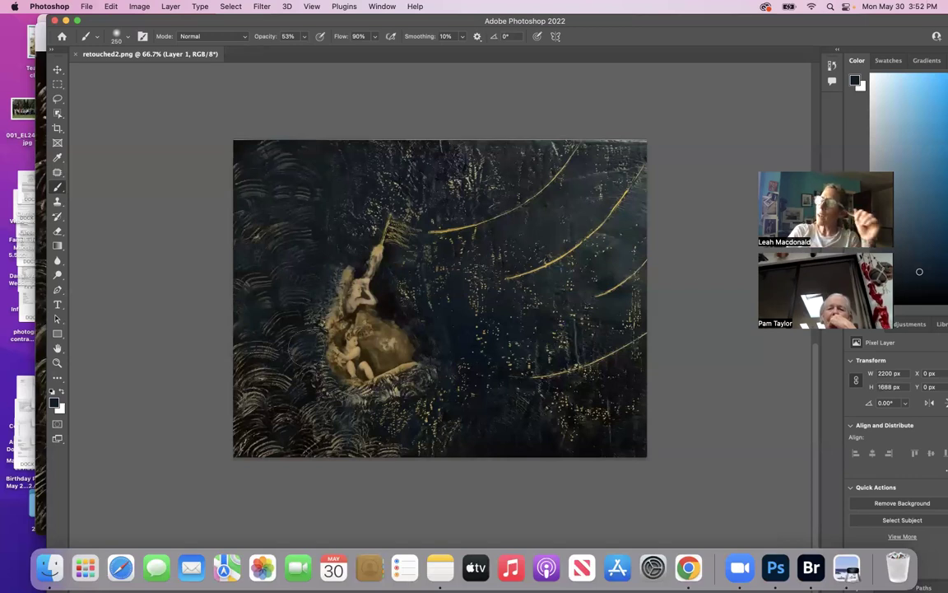
- Close the retouched2.png document and the MidniteSeaTreeSpirits.jpg and retouched1.png previews
{"action": "left_click", "coordinate": [54, 21]}
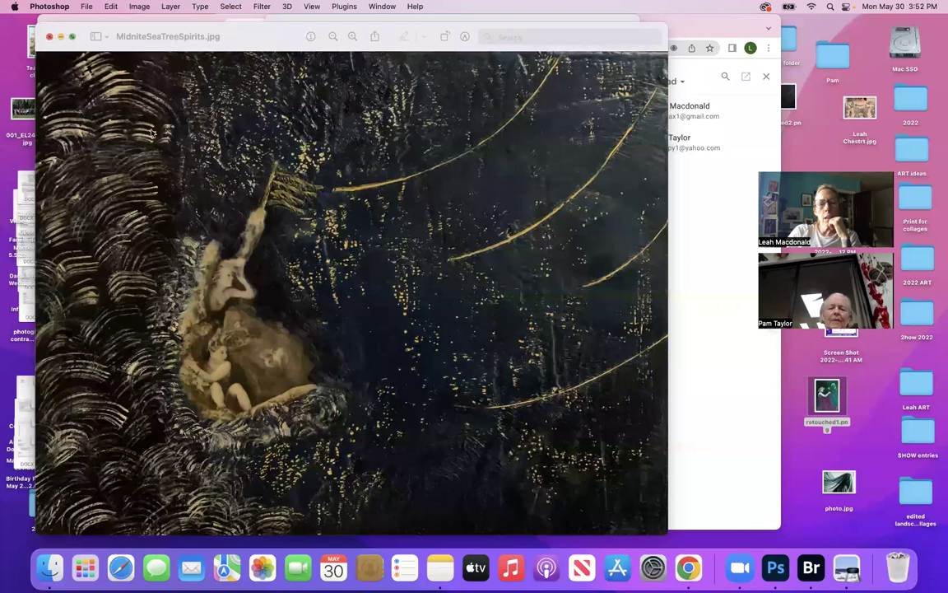
{"action": "left_click", "coordinate": [48, 36]}
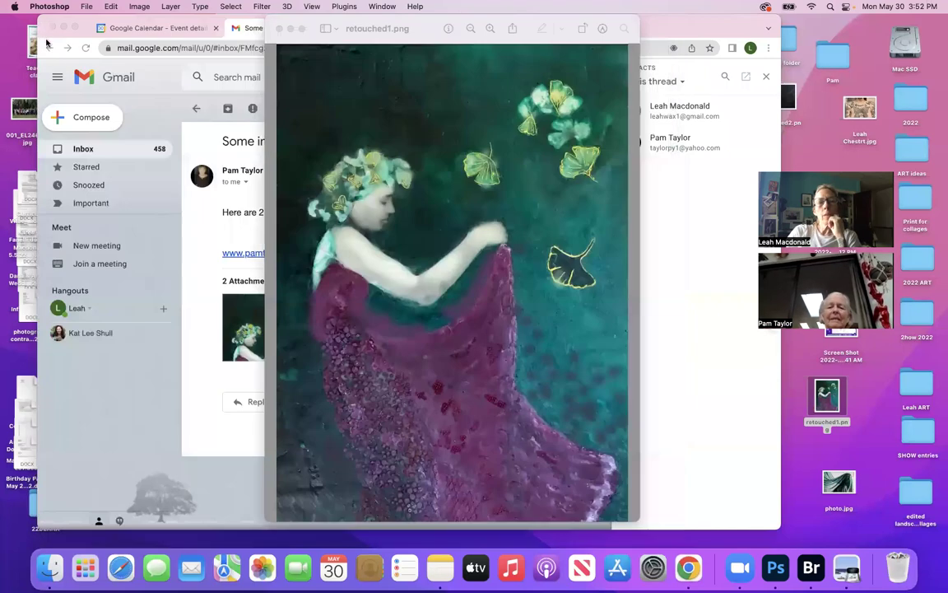
{"action": "left_click", "coordinate": [279, 28]}
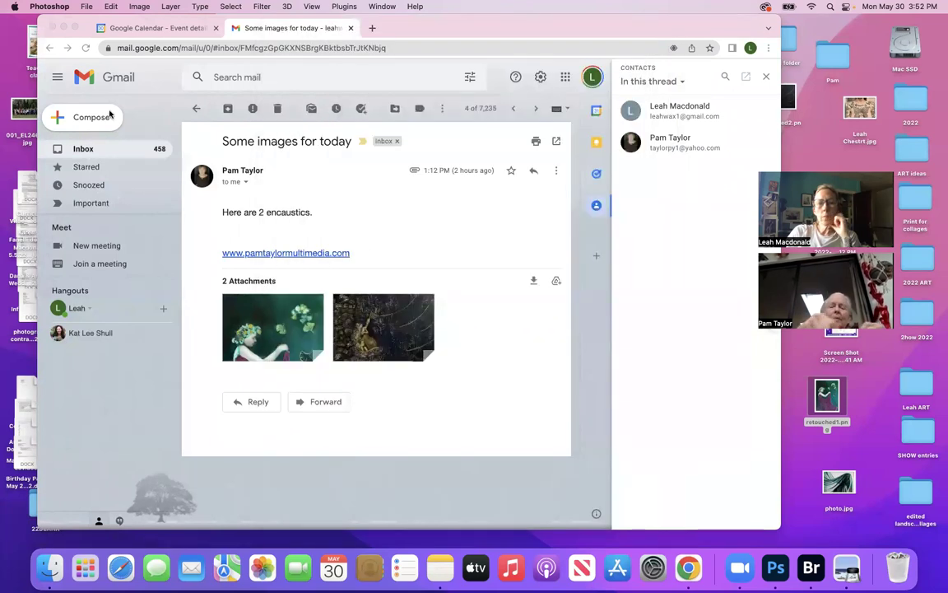
- Switch to Gmail and open the "chalk paint experiments" email from the inbox
{"action": "left_click", "coordinate": [85, 150]}
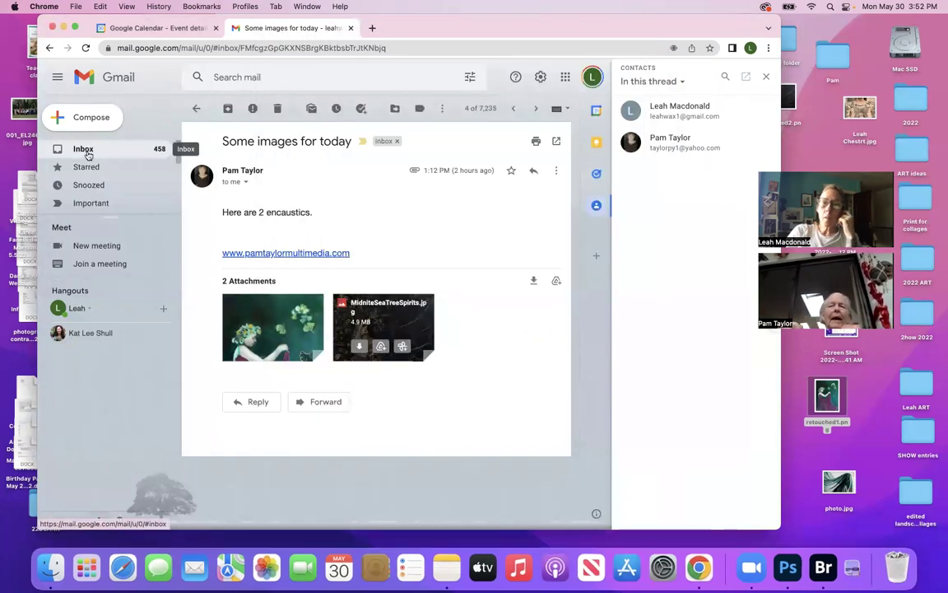
{"action": "left_click", "coordinate": [84, 149]}
{"action": "left_click", "coordinate": [267, 229]}
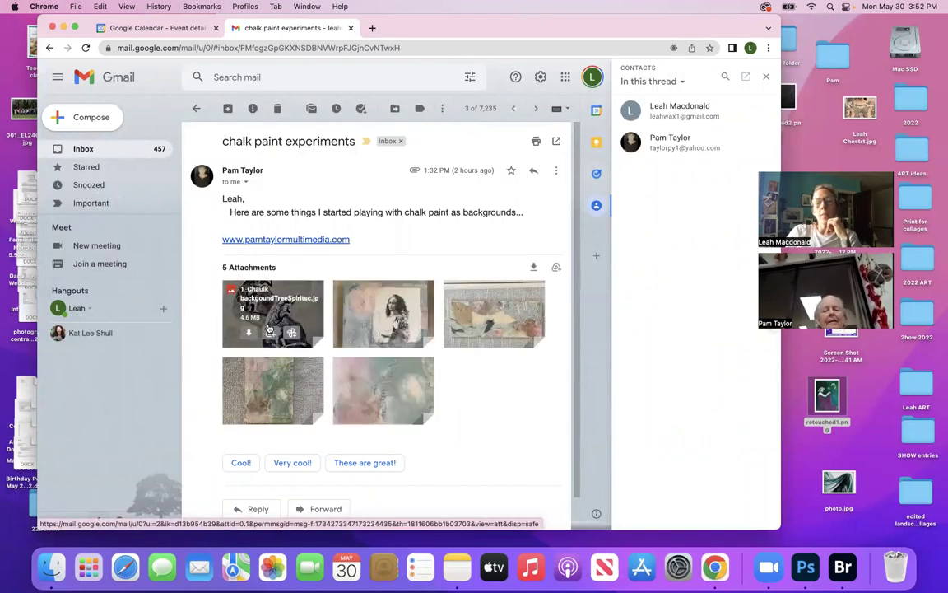
- Download the attachment 1_Chaulk backgoundTreeSpiritsc.jpg and open IMG_9237.JPG in the attachment viewer
{"action": "left_click", "coordinate": [248, 333]}
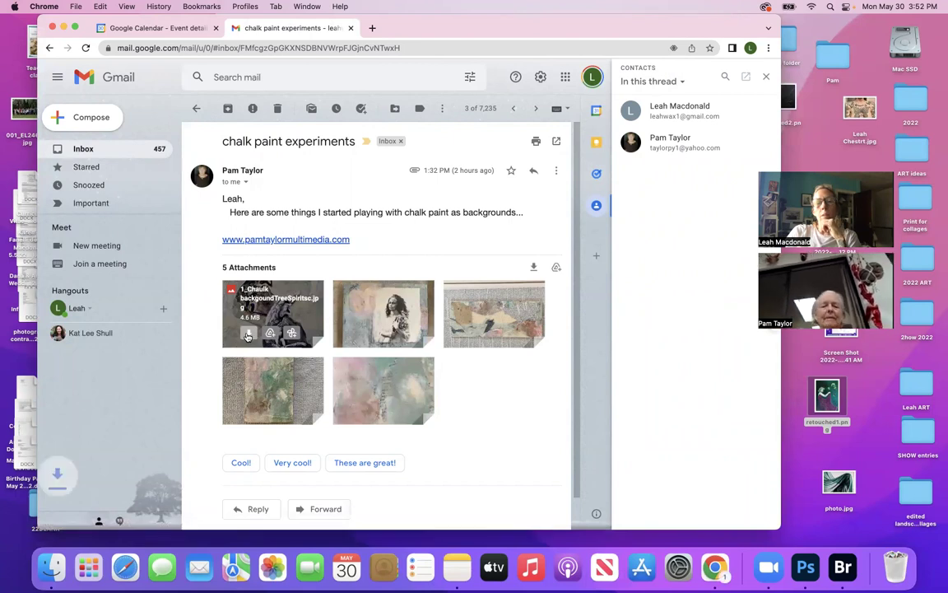
{"action": "left_click", "coordinate": [154, 514]}
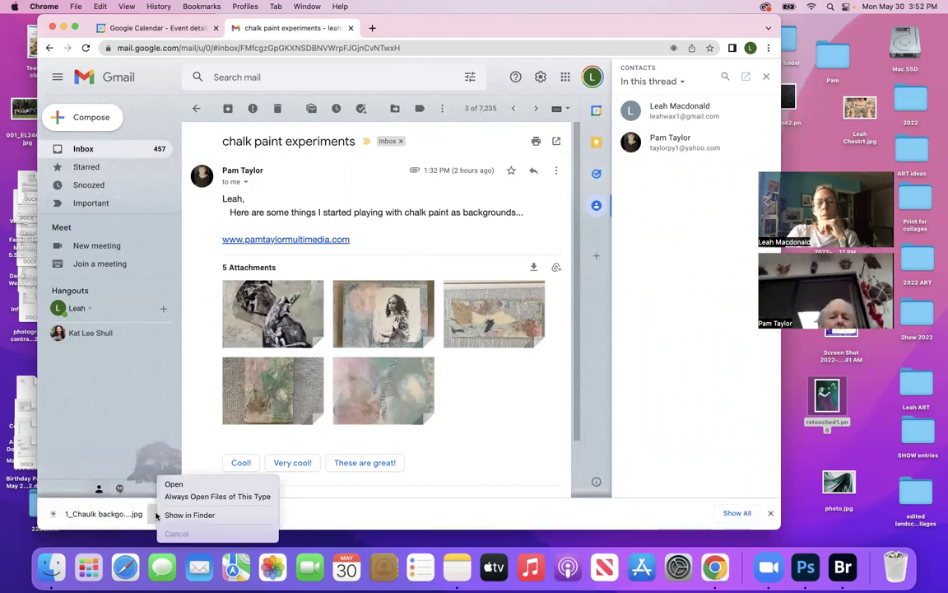
{"action": "left_click", "coordinate": [497, 398]}
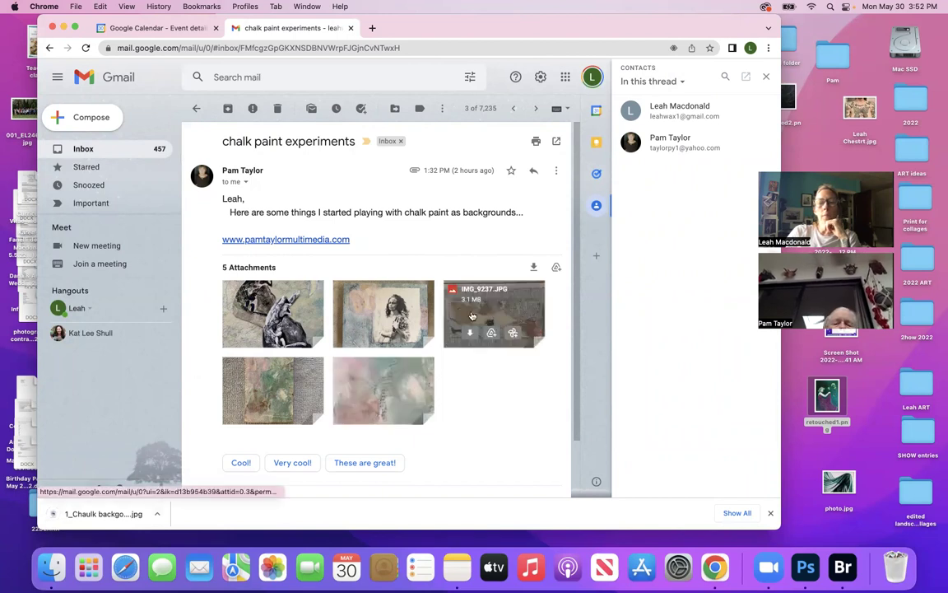
{"action": "left_click", "coordinate": [504, 321]}
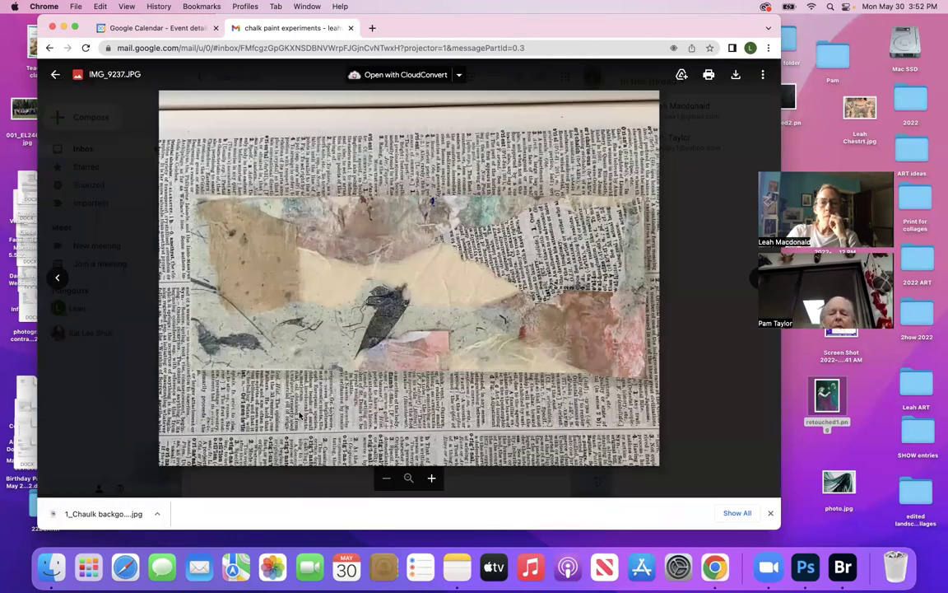